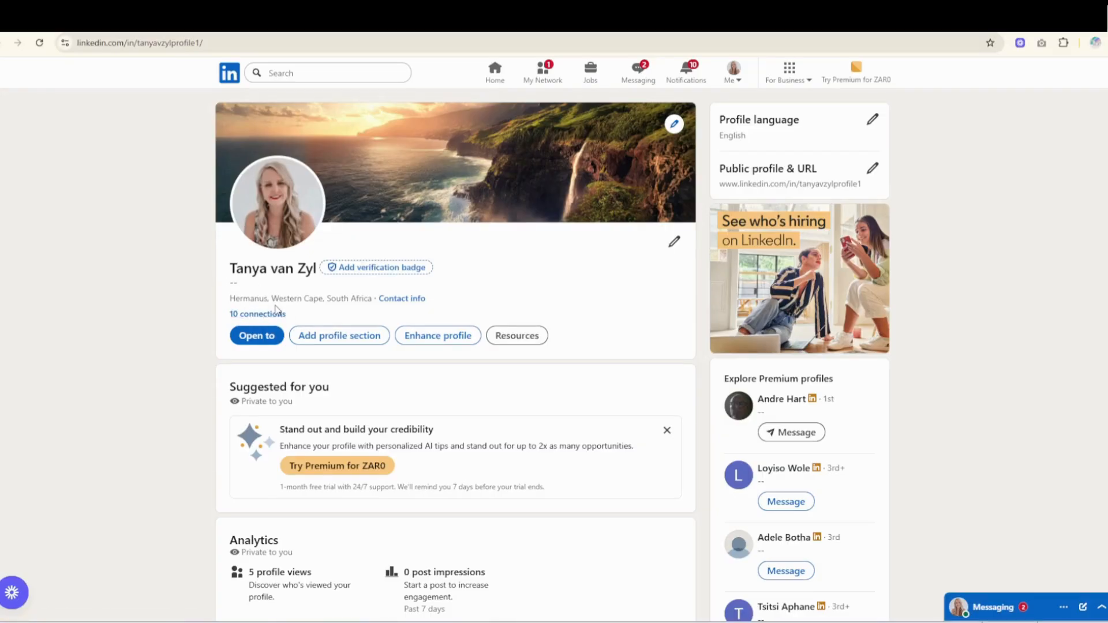
Step: Switch to the campaign workflow in xrevenue.ai and set the Invite action's maximum per day to 7
{"action": "left_click", "coordinate": [277, 21]}
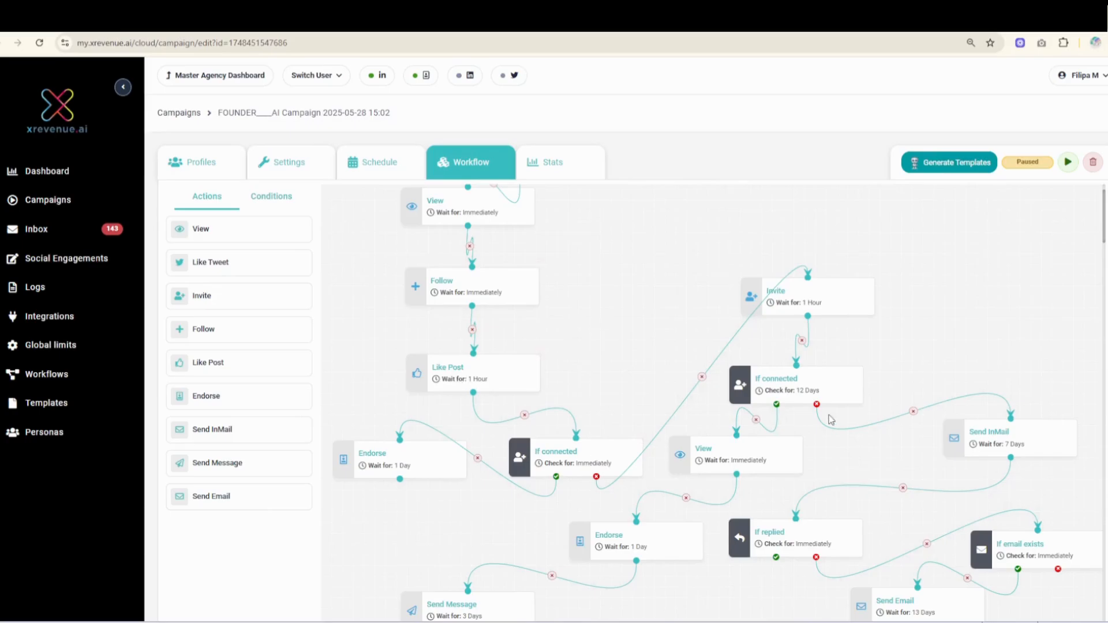
{"action": "left_click", "coordinate": [808, 301]}
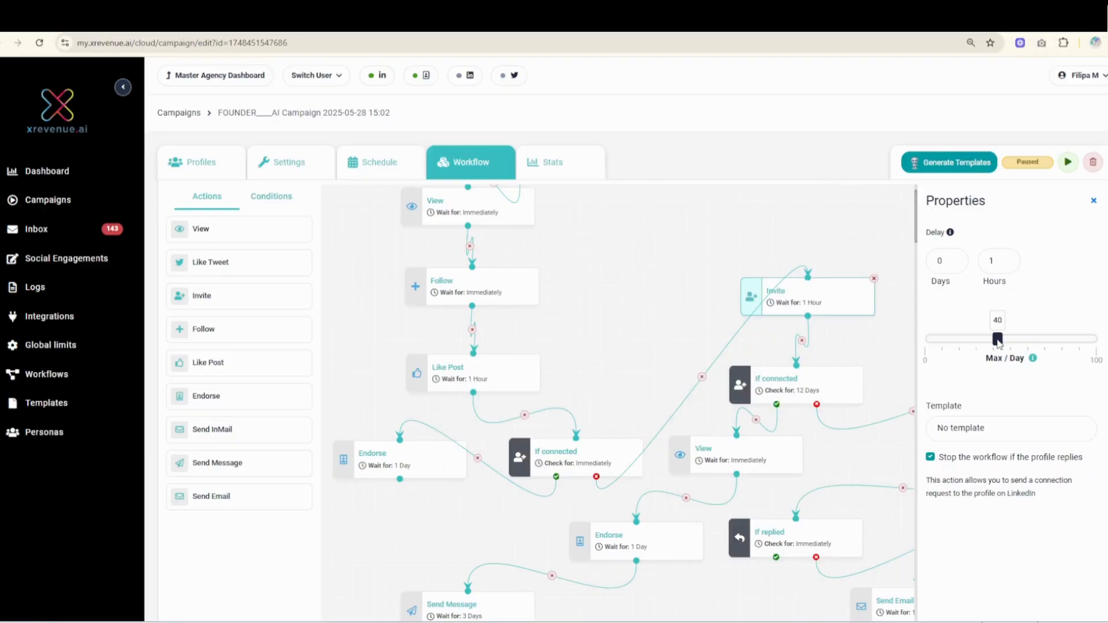
{"action": "mouse_move", "coordinate": [999, 342]}
{"action": "left_mouse_down"}
{"action": "mouse_move", "coordinate": [939, 342]}
{"action": "mouse_move", "coordinate": [1011, 346]}
{"action": "mouse_move", "coordinate": [999, 344]}
{"action": "left_mouse_up"}
{"action": "left_click_drag", "start_coordinate": [999, 342], "coordinate": [943, 348]}
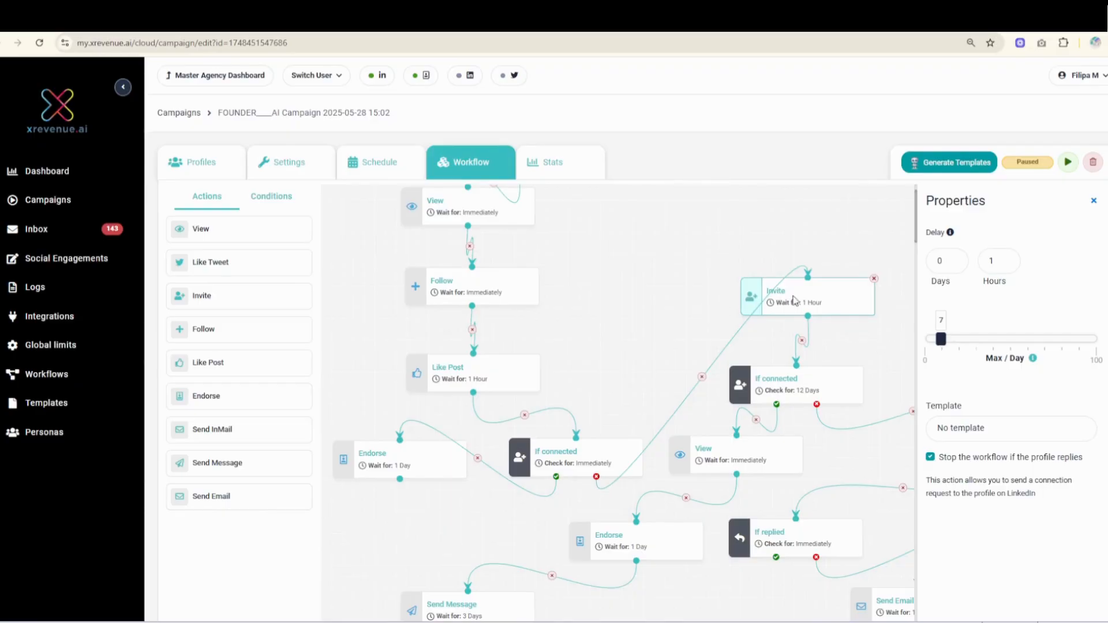
Step: Lower the maximum per day of the Like Post, topmost View and Follow actions, and set the Invite action's maximum to 10
{"action": "left_click", "coordinate": [456, 381]}
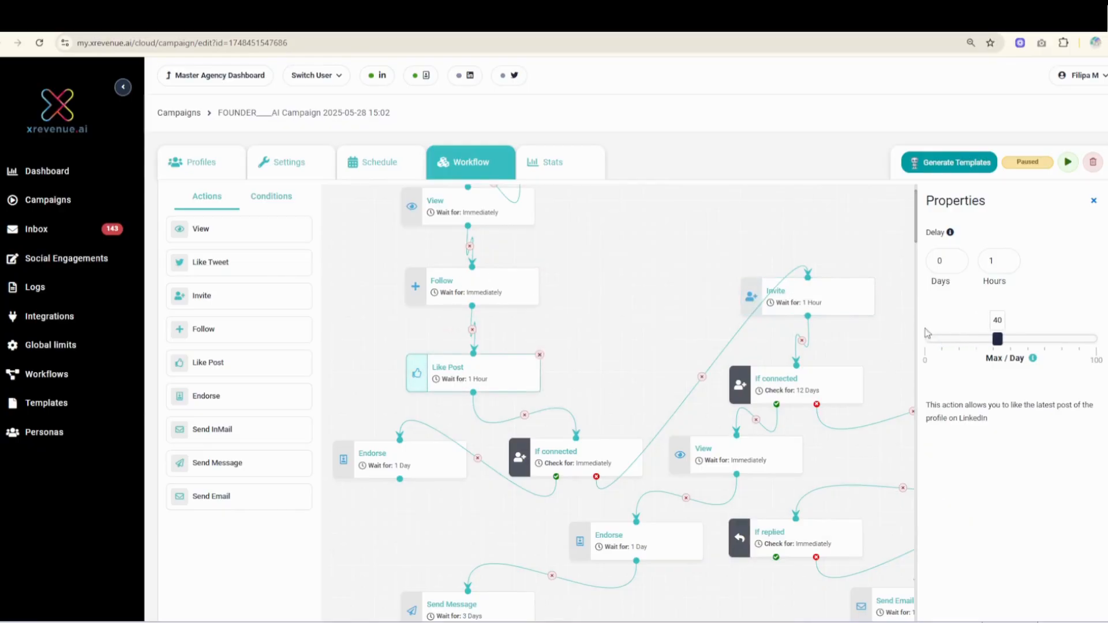
{"action": "left_click_drag", "start_coordinate": [997, 340], "coordinate": [948, 345]}
{"action": "left_click", "coordinate": [454, 218]}
{"action": "left_click_drag", "start_coordinate": [996, 342], "coordinate": [946, 345]}
{"action": "left_click", "coordinate": [478, 286]}
{"action": "left_click", "coordinate": [791, 317]}
Step: Set the maximum per day to 10 for the View action after the 12-day connected check, and lower the following Endorse action's maximum
{"action": "scroll", "coordinate": [681, 347], "scroll_direction": "down", "scroll_amount": 3}
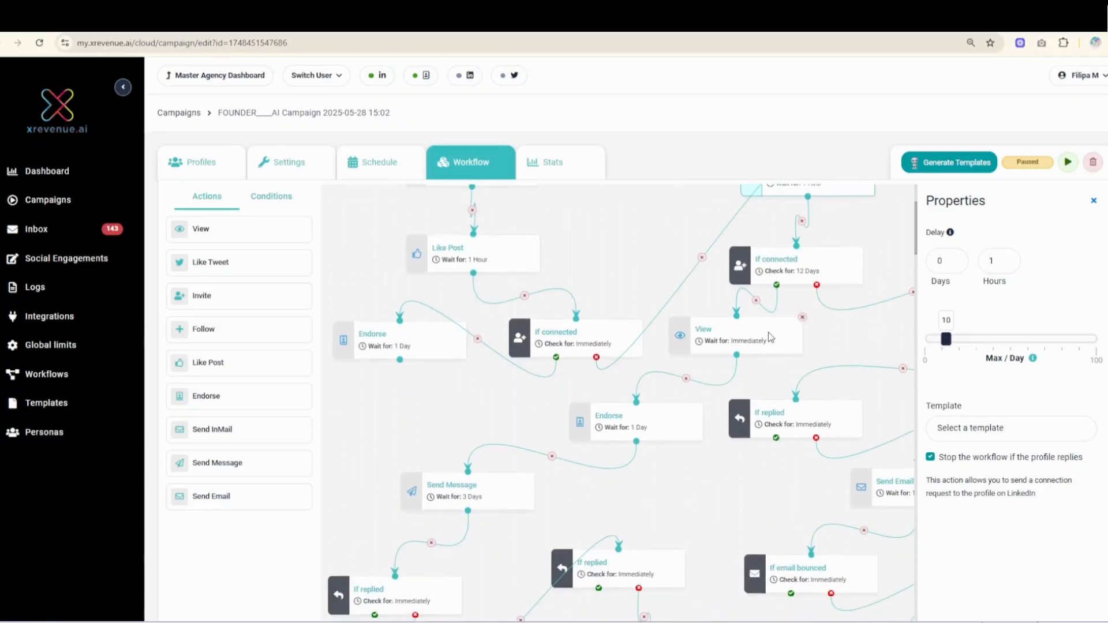
{"action": "left_click", "coordinate": [736, 284]}
{"action": "left_click_drag", "start_coordinate": [976, 340], "coordinate": [949, 351]}
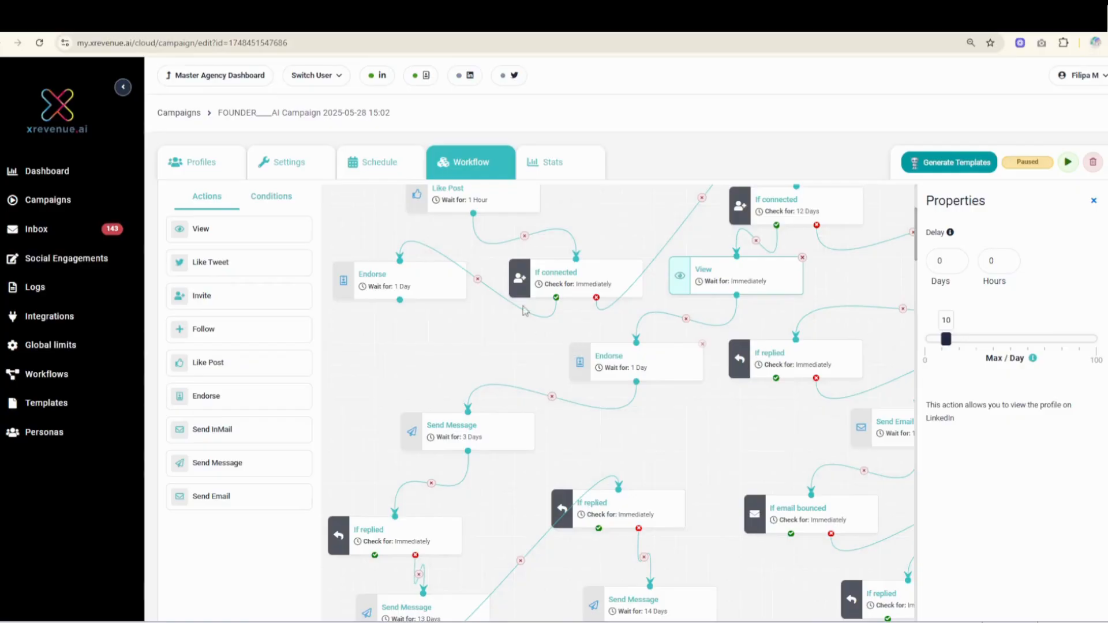
{"action": "scroll", "coordinate": [585, 397], "scroll_direction": "down", "scroll_amount": 1}
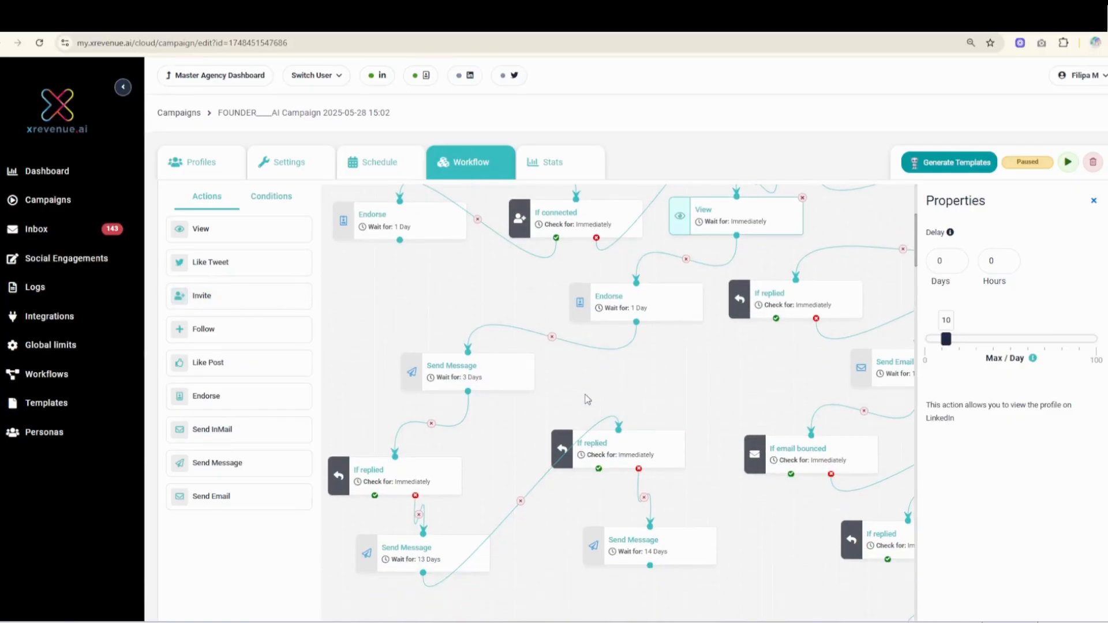
{"action": "left_click", "coordinate": [610, 321]}
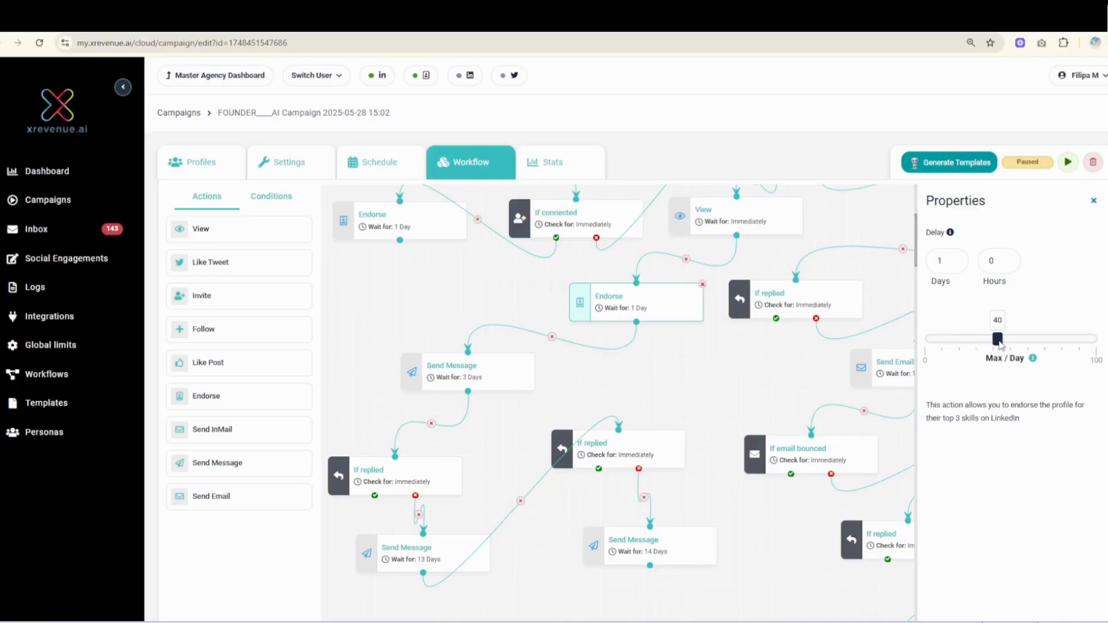
{"action": "left_click_drag", "start_coordinate": [1000, 345], "coordinate": [948, 344]}
Step: Check the properties of the 3-day Send Message action and the actions leading up to it
{"action": "left_click", "coordinate": [455, 369]}
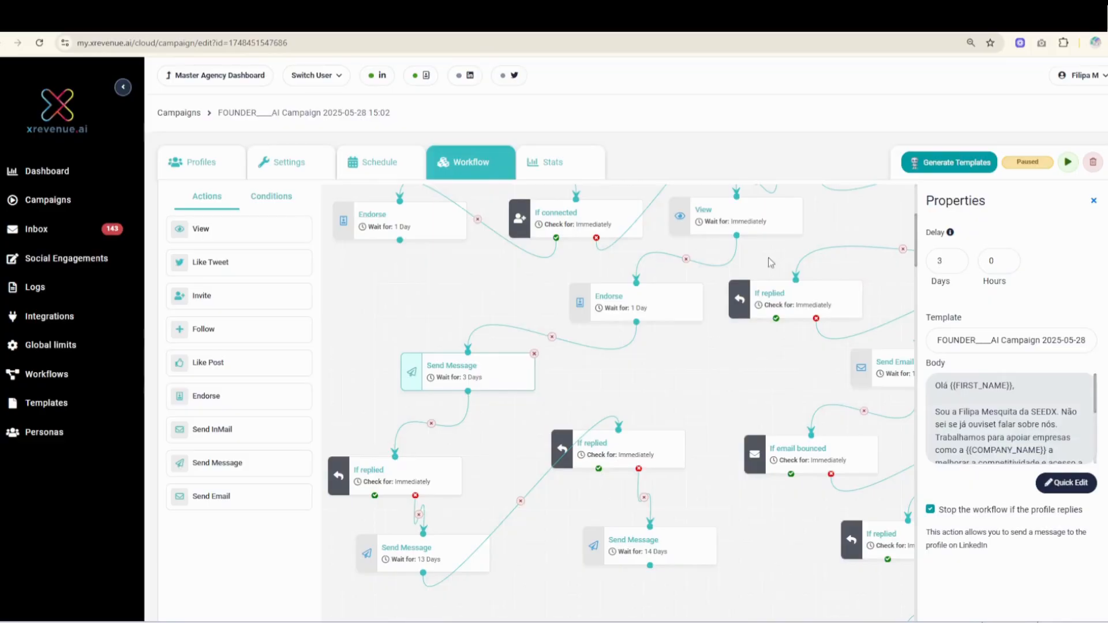
{"action": "scroll", "coordinate": [704, 278], "scroll_direction": "up", "scroll_amount": 2}
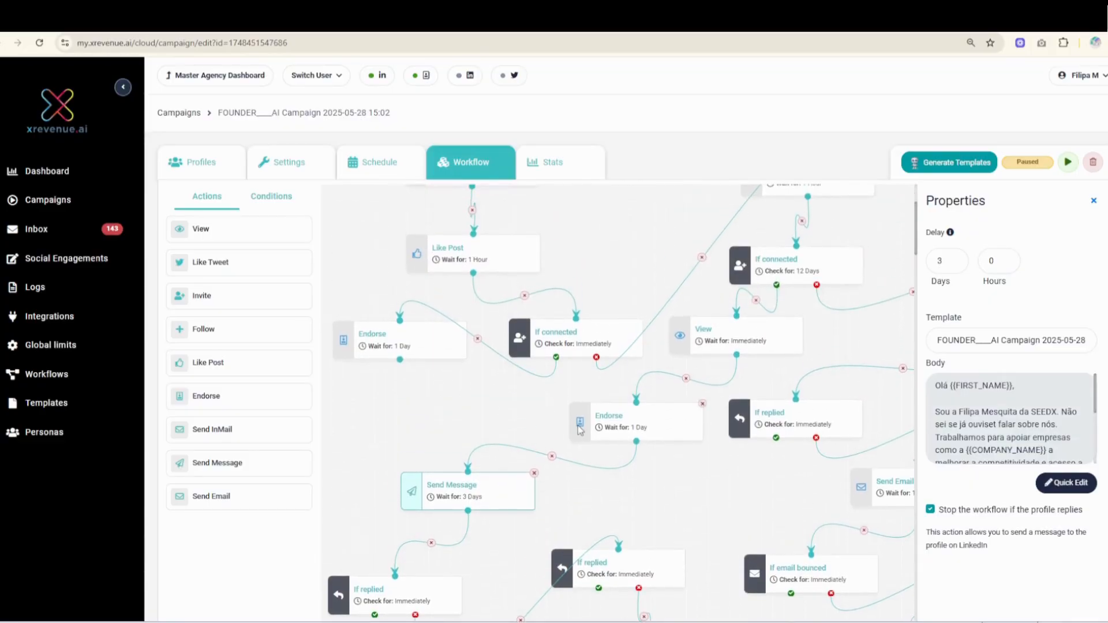
{"action": "scroll", "coordinate": [849, 474], "scroll_direction": "down", "scroll_amount": 2}
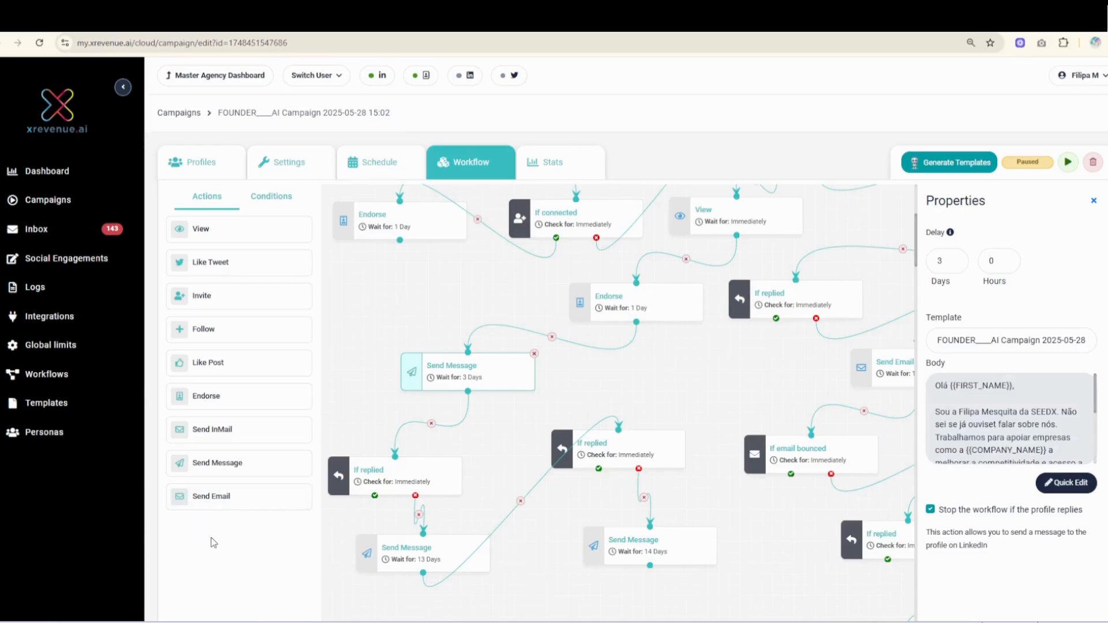
Step: Set the Send InMail action's maximum per day to 10
{"action": "scroll", "coordinate": [210, 539], "scroll_direction": "down", "scroll_amount": 3}
{"action": "left_click_drag", "start_coordinate": [370, 567], "coordinate": [421, 566]}
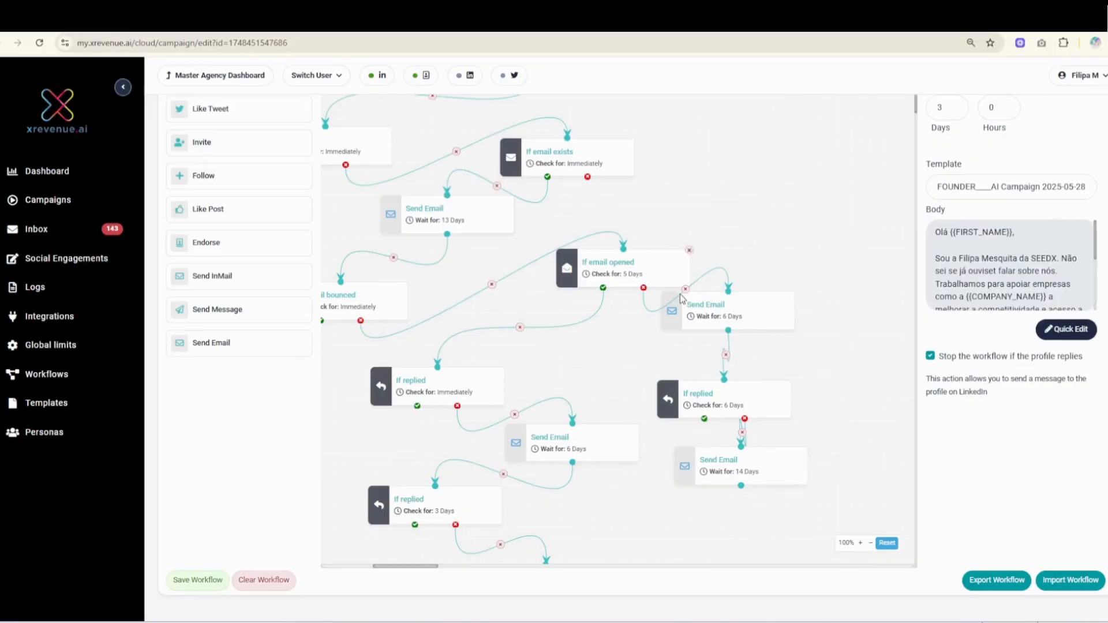
{"action": "scroll", "coordinate": [564, 403], "scroll_direction": "up", "scroll_amount": 1}
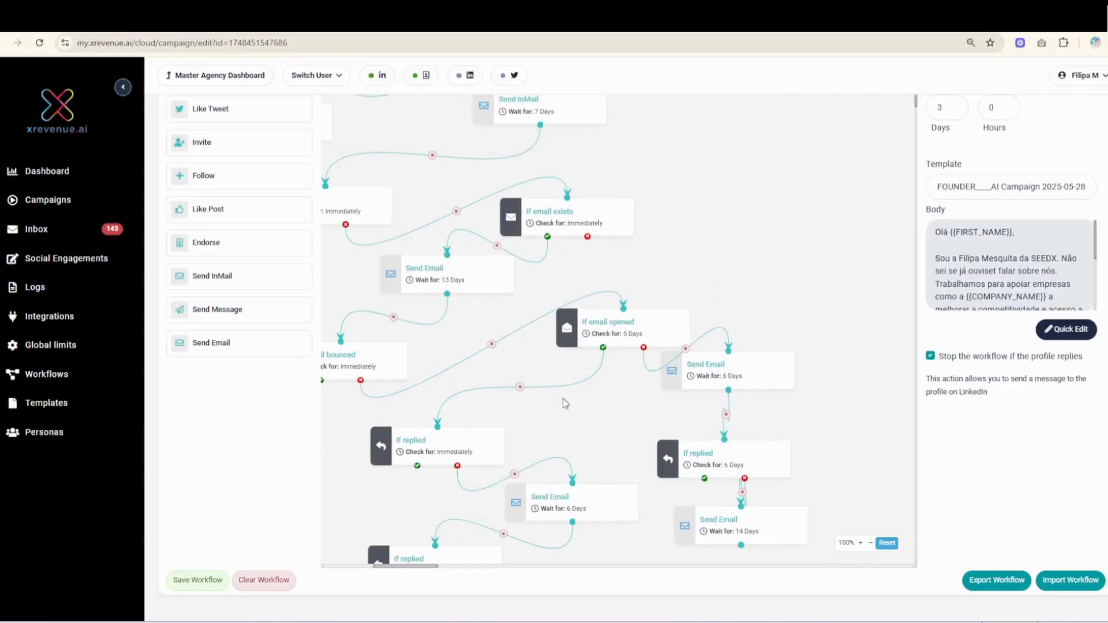
{"action": "scroll", "coordinate": [564, 401], "scroll_direction": "up", "scroll_amount": 2}
{"action": "left_click", "coordinate": [508, 226]}
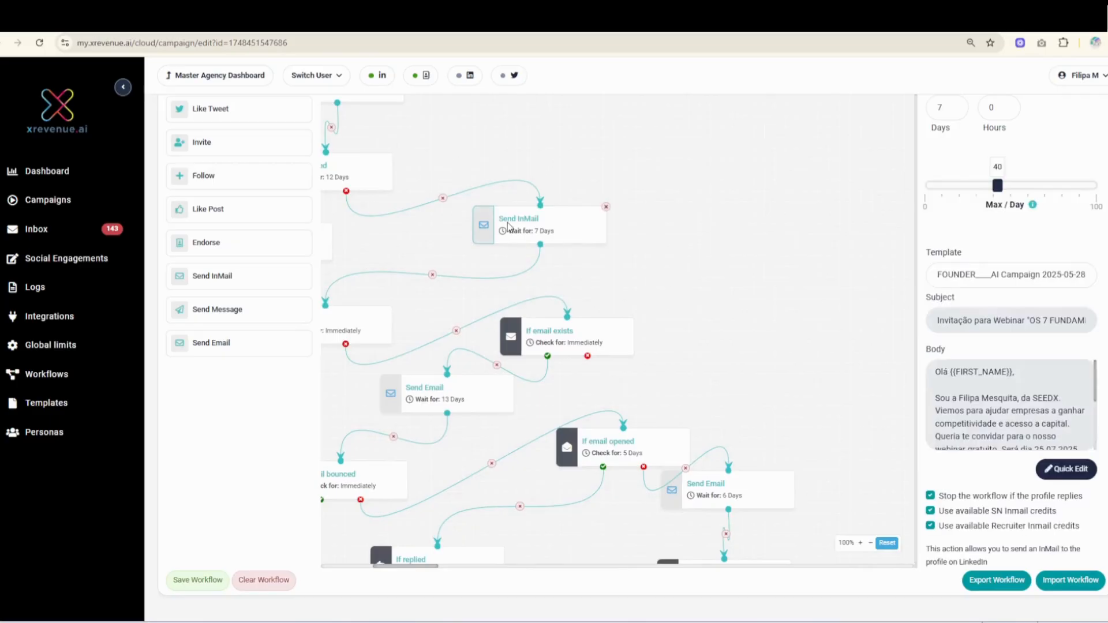
{"action": "left_click_drag", "start_coordinate": [997, 193], "coordinate": [947, 187]}
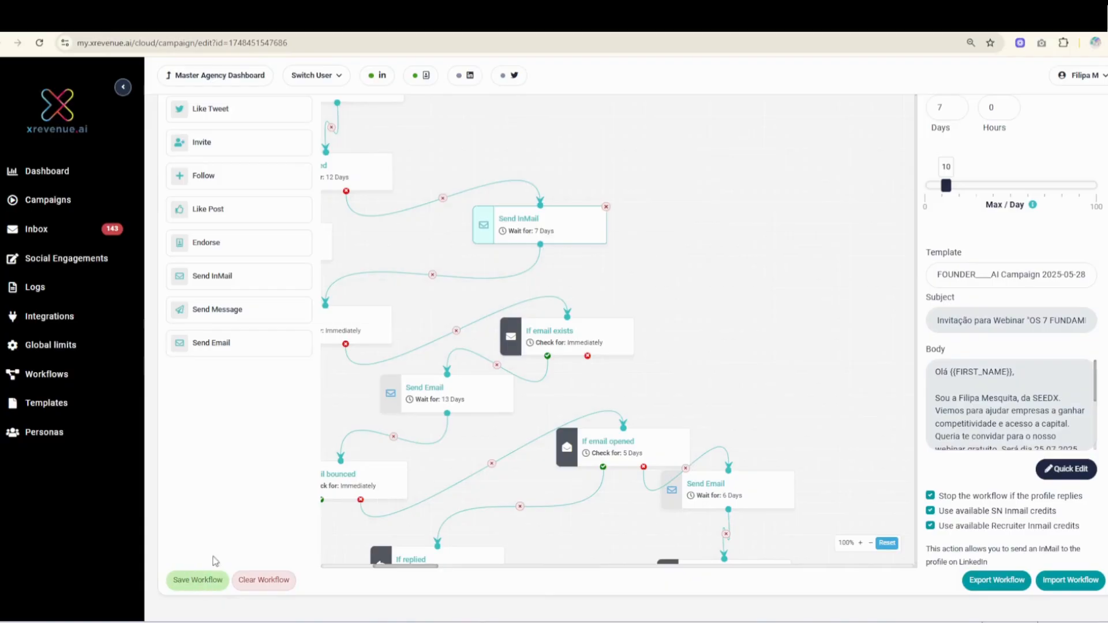
Step: Save the campaign workflow with the reduced daily limits
{"action": "scroll", "coordinate": [280, 410], "scroll_direction": "up", "scroll_amount": 2}
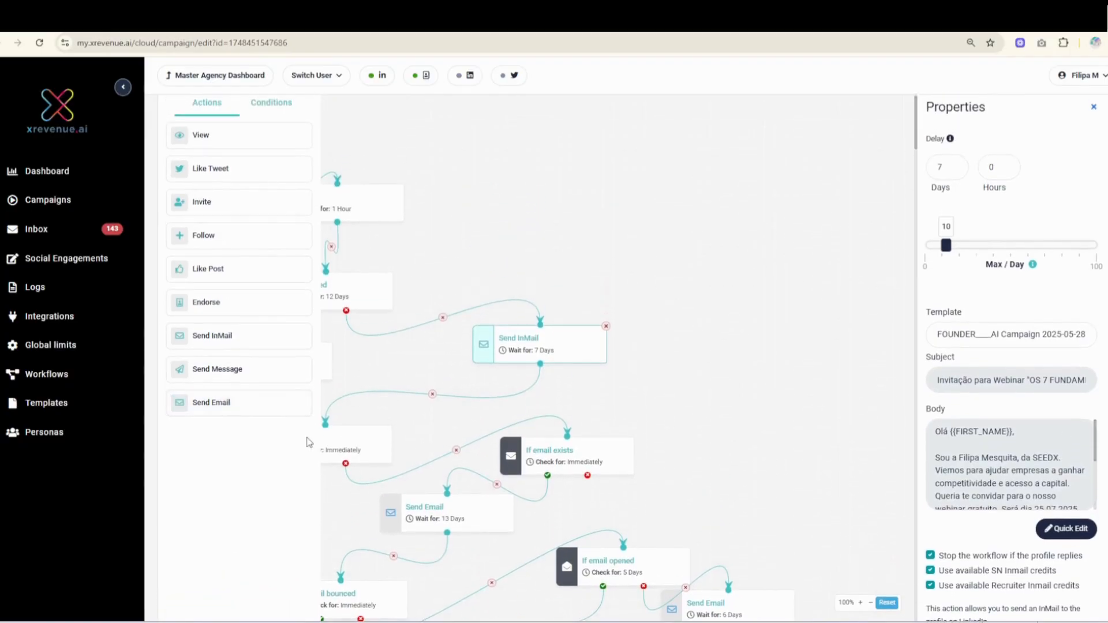
{"action": "scroll", "coordinate": [300, 346], "scroll_direction": "up", "scroll_amount": 2}
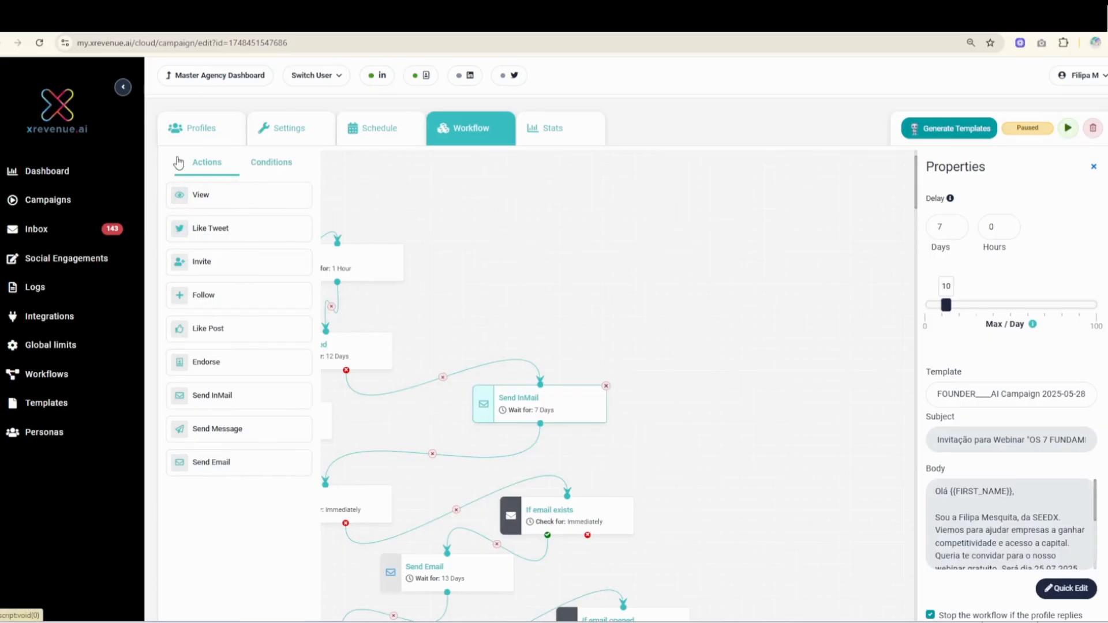
{"action": "scroll", "coordinate": [188, 542], "scroll_direction": "down", "scroll_amount": 2}
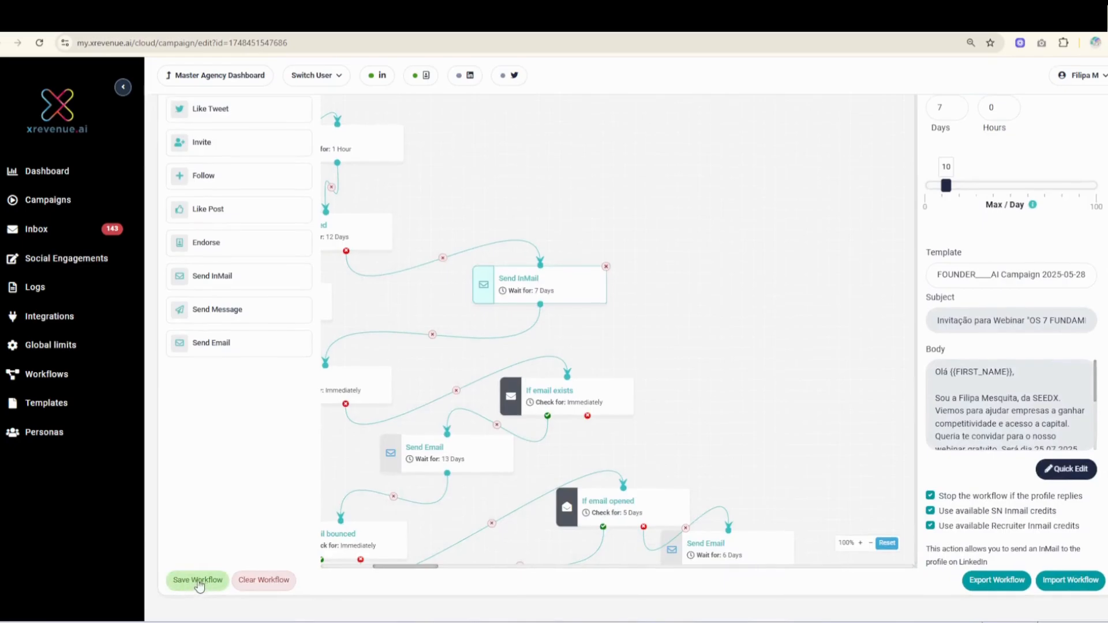
{"action": "left_click", "coordinate": [182, 584]}
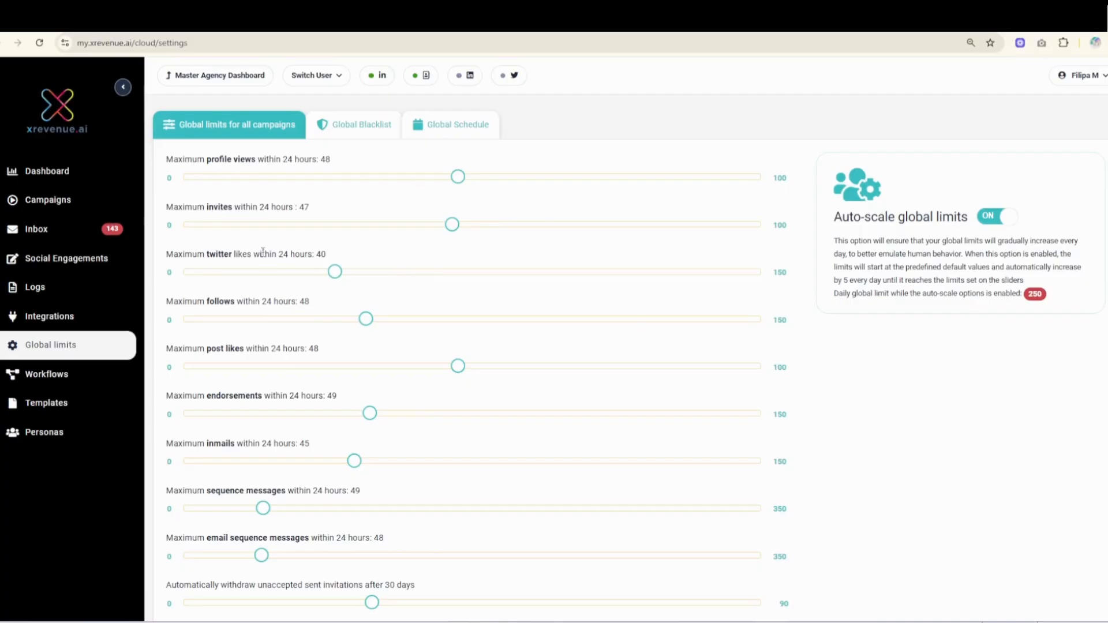
Step: Review the global 24-hour limits for all campaigns, including sequence messages, email messages and the automatic withdrawal of unaccepted invitations
{"action": "scroll", "coordinate": [277, 227], "scroll_direction": "down", "scroll_amount": 1}
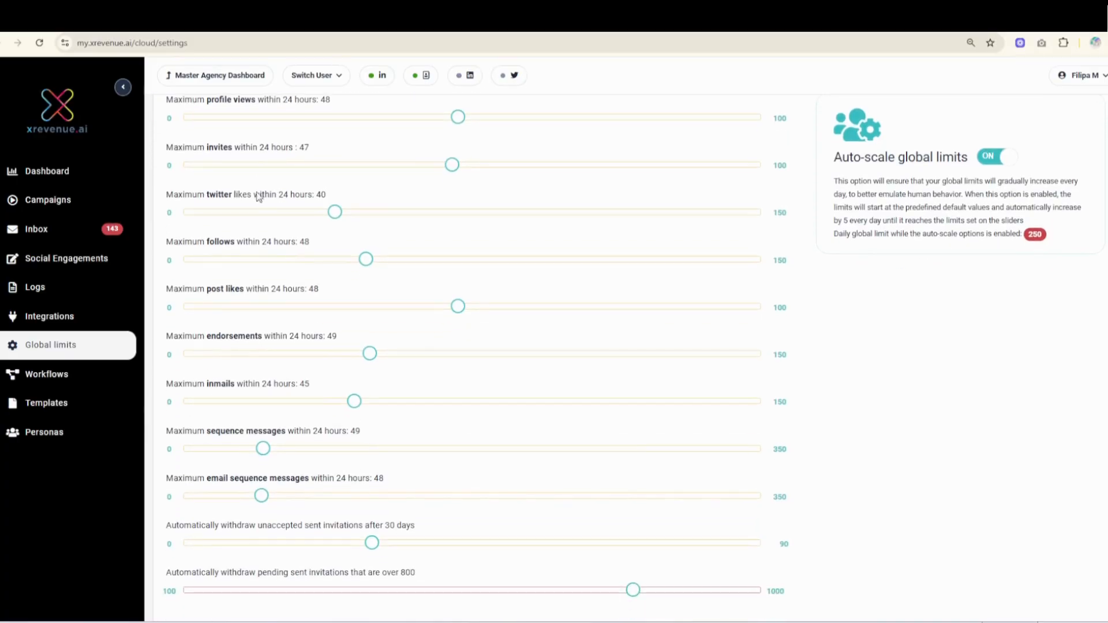
{"action": "scroll", "coordinate": [227, 271], "scroll_direction": "down", "scroll_amount": 2}
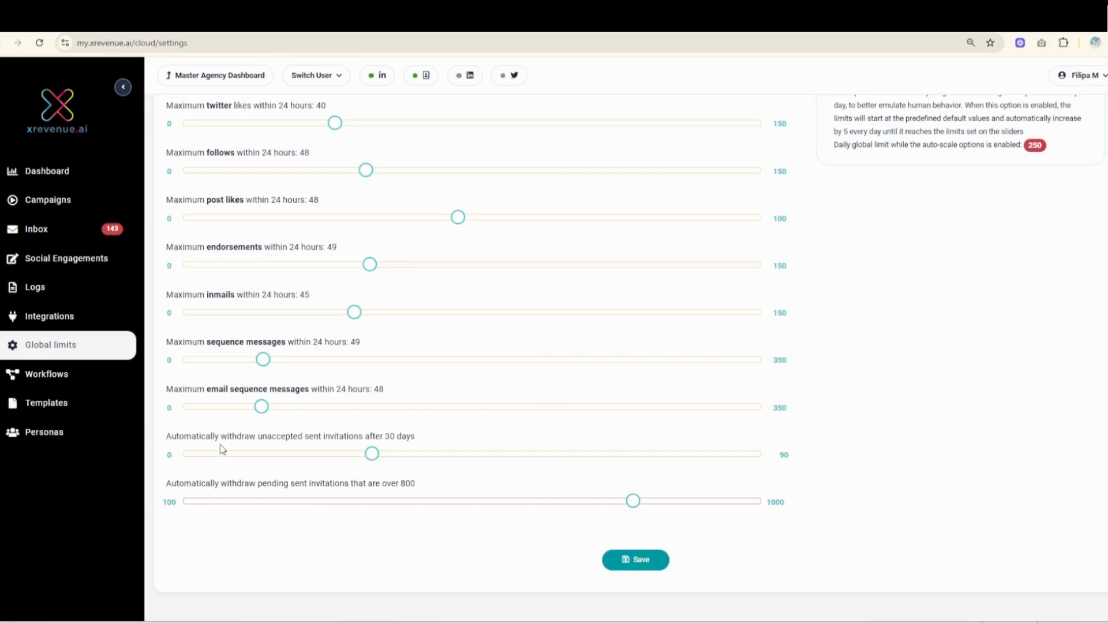
{"action": "left_click_drag", "start_coordinate": [219, 440], "coordinate": [406, 445]}
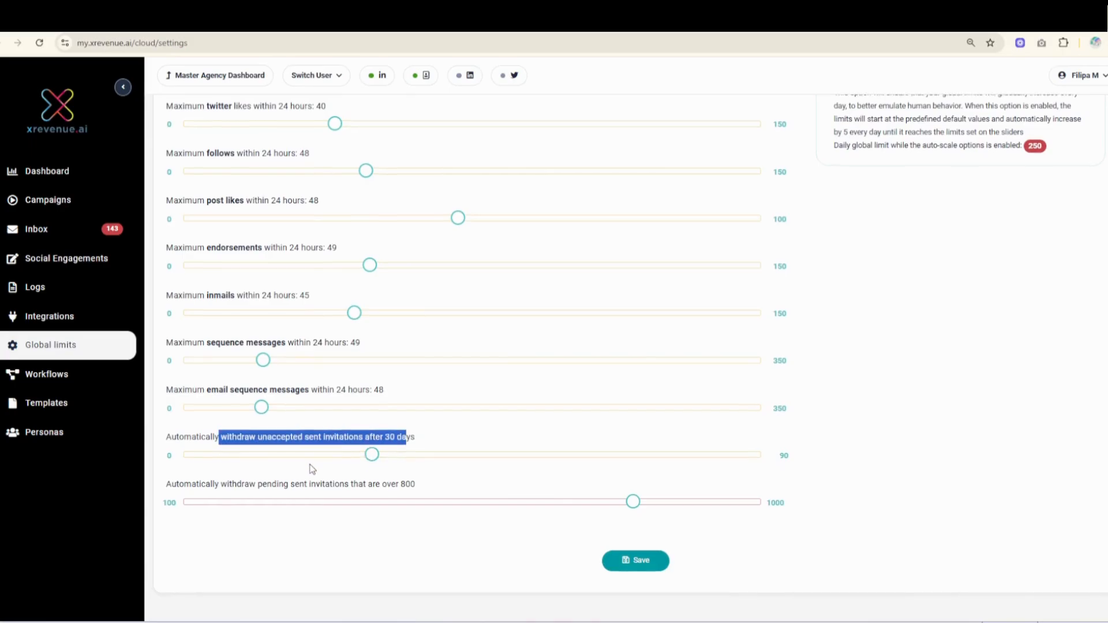
{"action": "scroll", "coordinate": [312, 469], "scroll_direction": "up", "scroll_amount": 1}
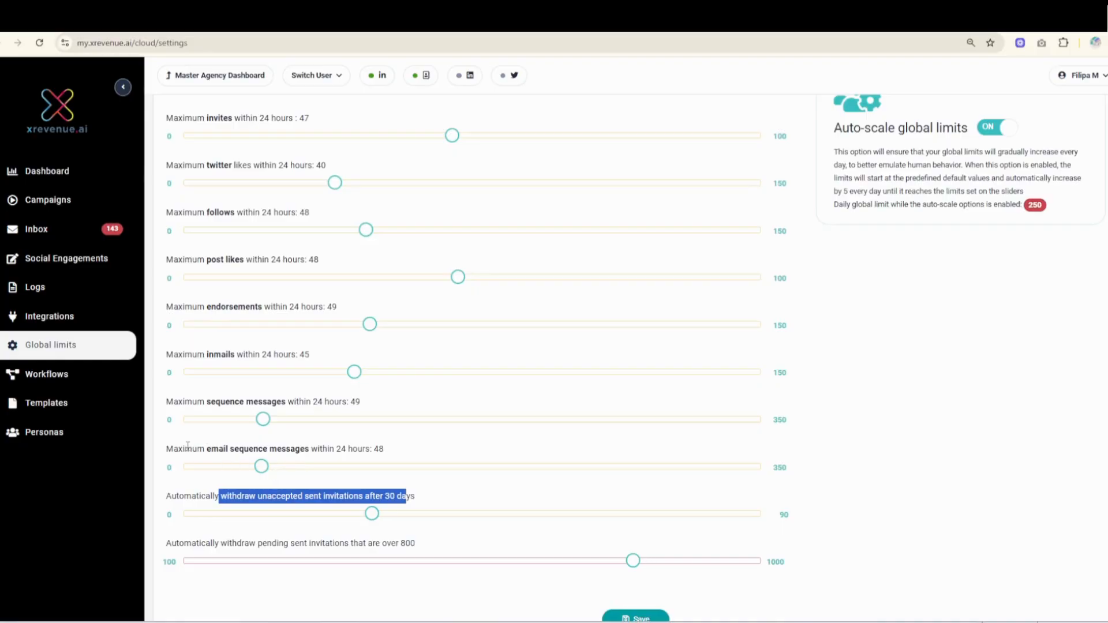
{"action": "left_click_drag", "start_coordinate": [186, 448], "coordinate": [338, 455]}
{"action": "scroll", "coordinate": [333, 461], "scroll_direction": "up", "scroll_amount": 1}
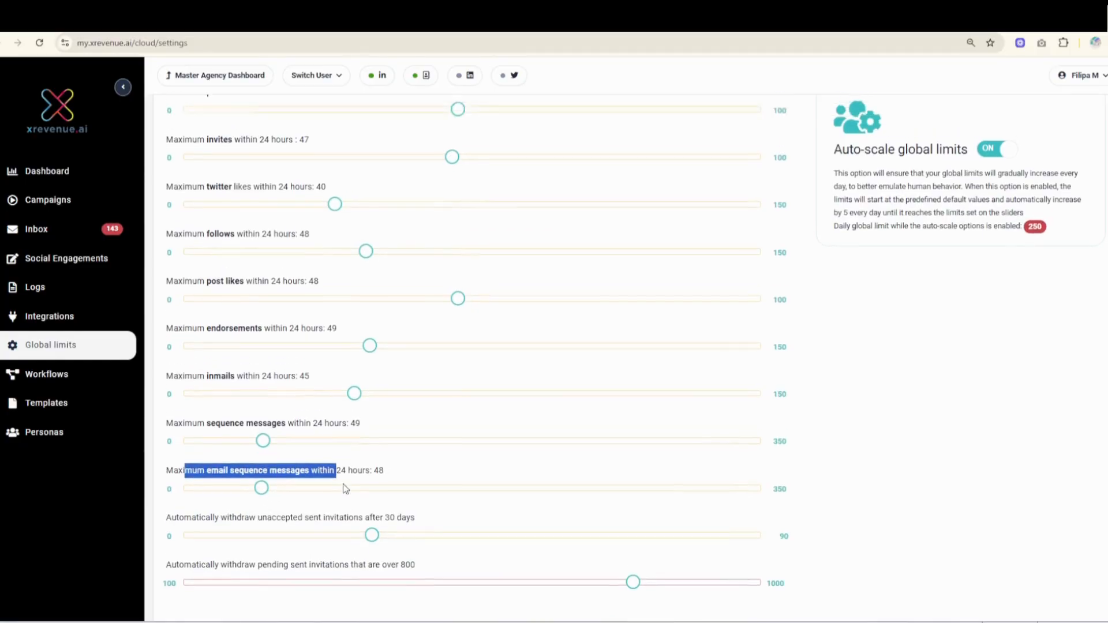
{"action": "left_click_drag", "start_coordinate": [173, 461], "coordinate": [290, 471]}
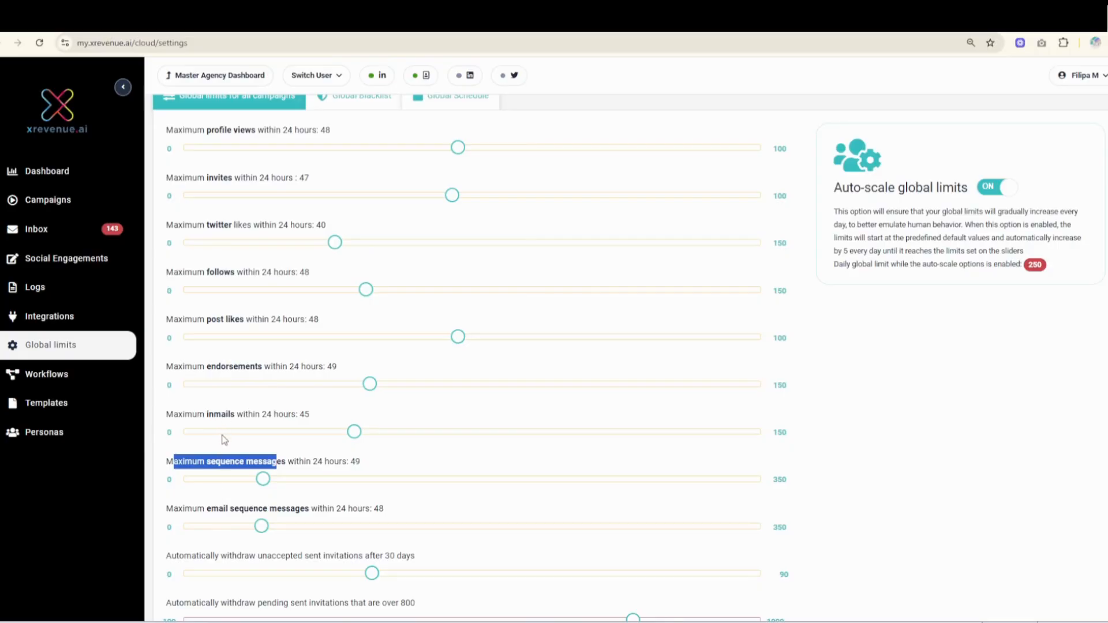
{"action": "scroll", "coordinate": [224, 440], "scroll_direction": "up", "scroll_amount": 1}
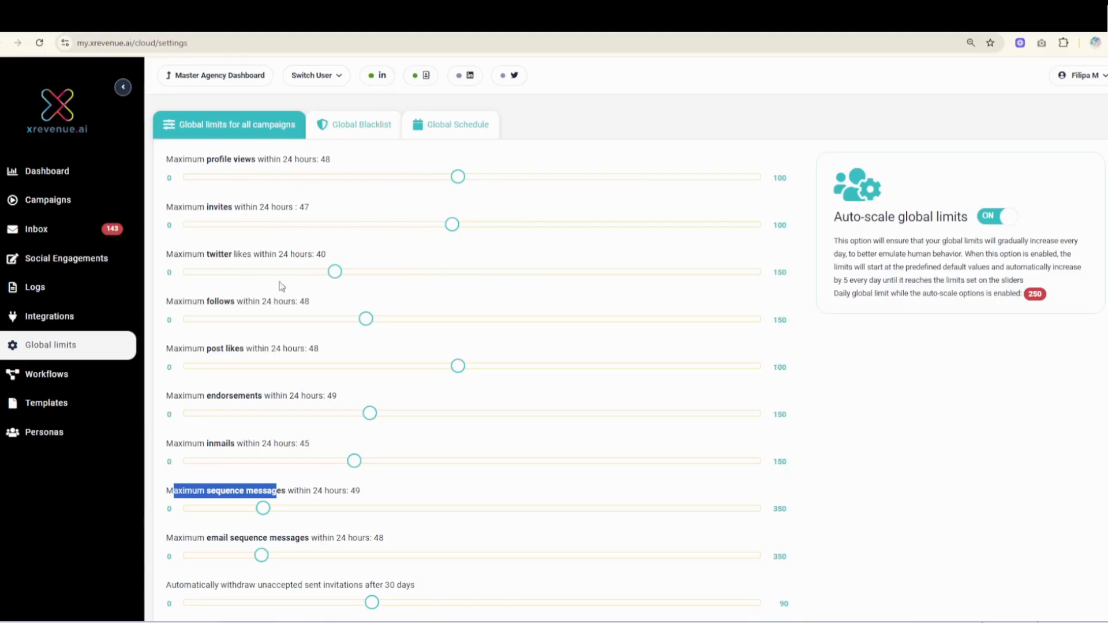
Step: Set the global maximum follows within 24 hours to 18
{"action": "scroll", "coordinate": [348, 554], "scroll_direction": "down", "scroll_amount": 3}
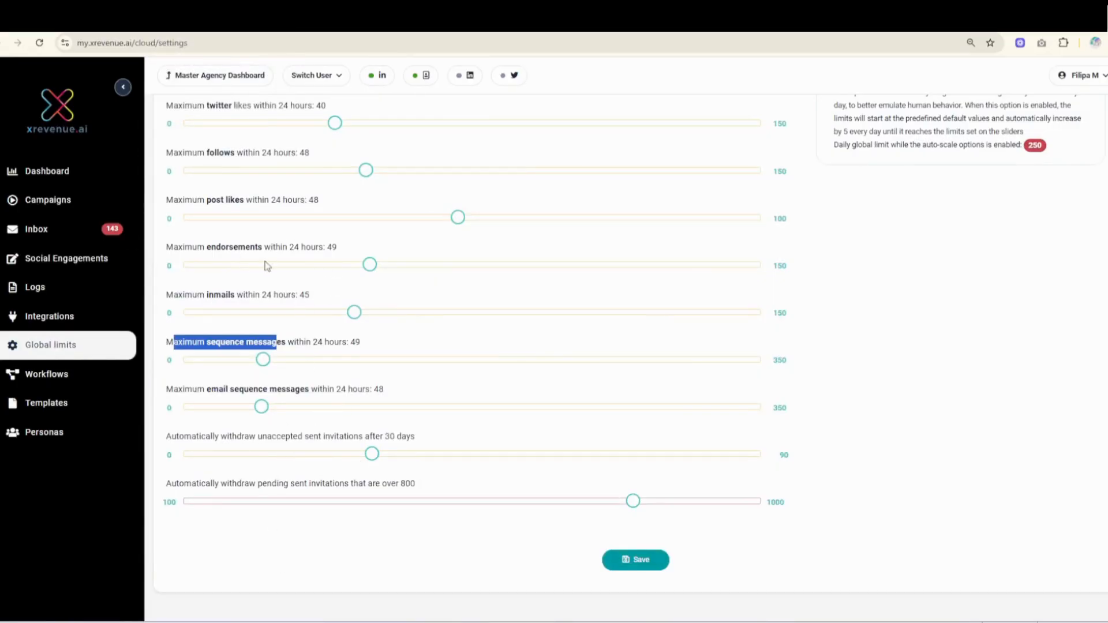
{"action": "left_click_drag", "start_coordinate": [366, 170], "coordinate": [251, 169]}
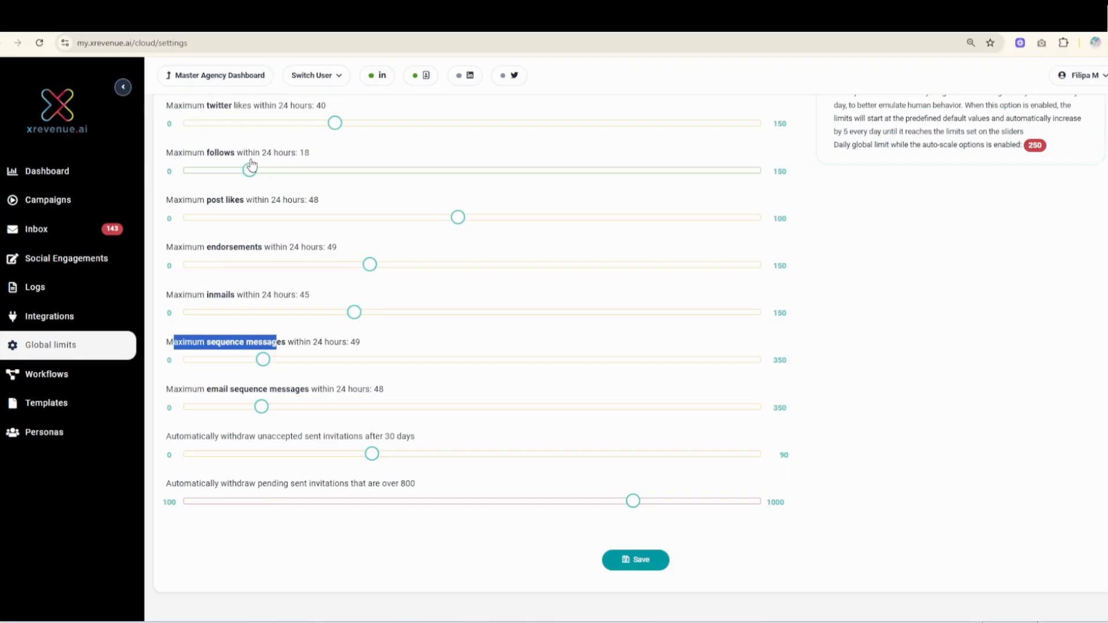